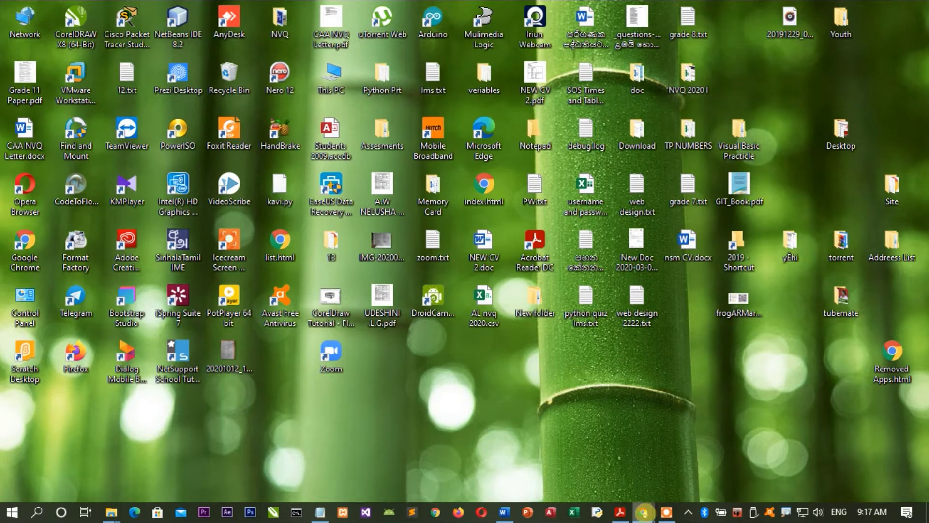
Step: Bring the Chrome window forward and maximize it to fill the screen
mouse_move(644, 510)
left_click(701, 462)
left_click_drag(351, 7, 237, 149)
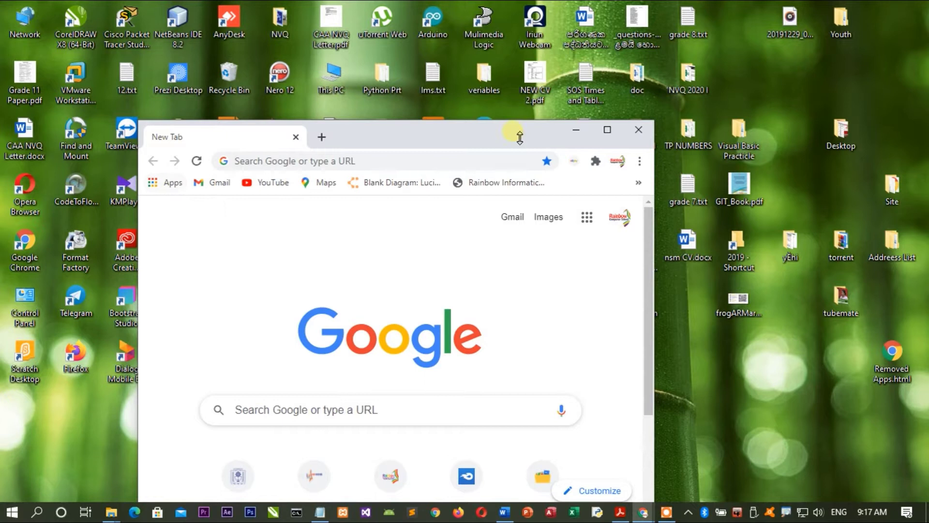
left_click_drag(492, 143, 613, 111)
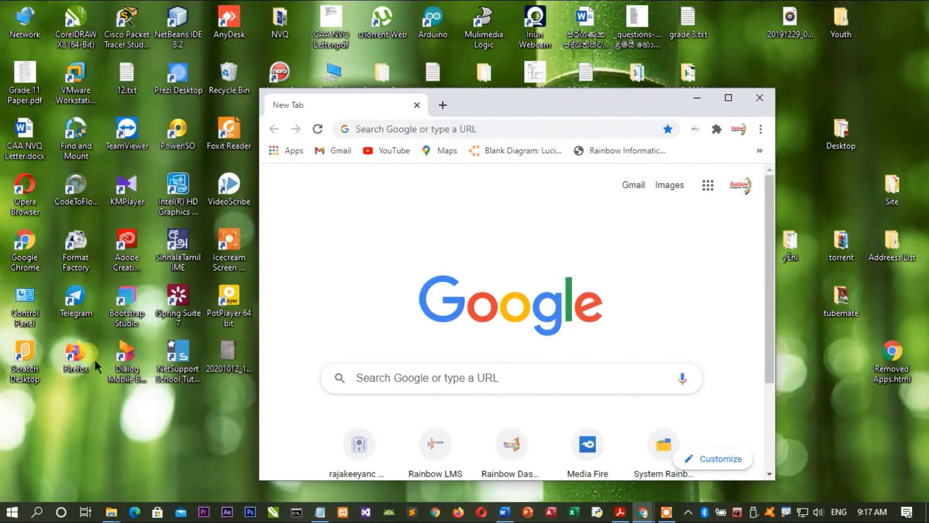
left_click(593, 196)
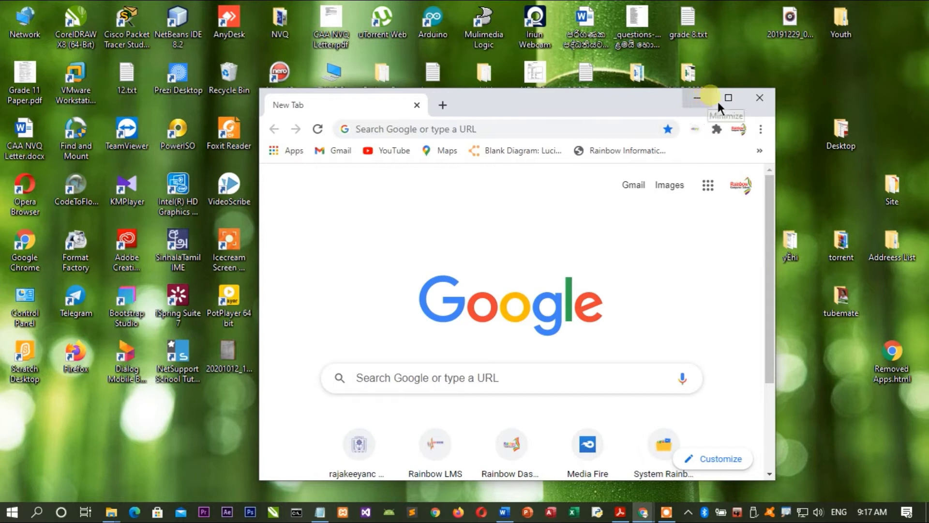
left_click(731, 99)
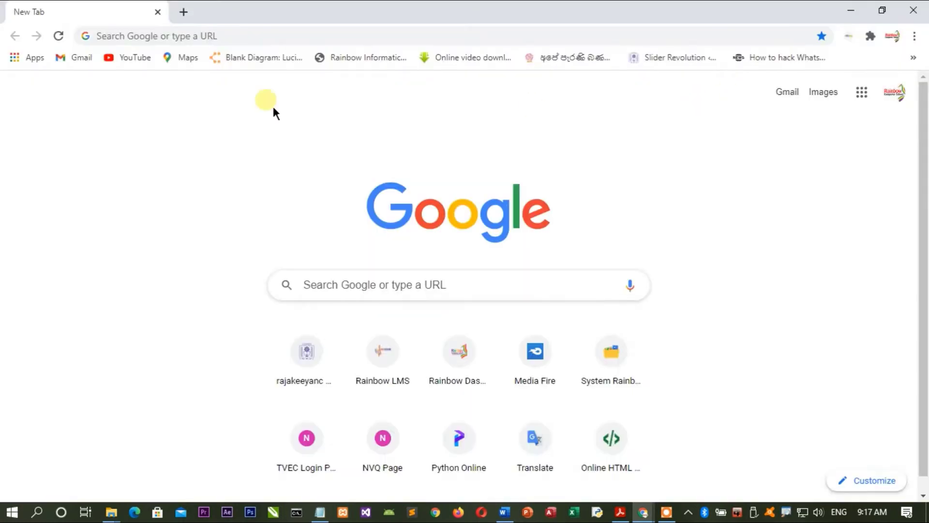
left_click(149, 37)
type("www.r")
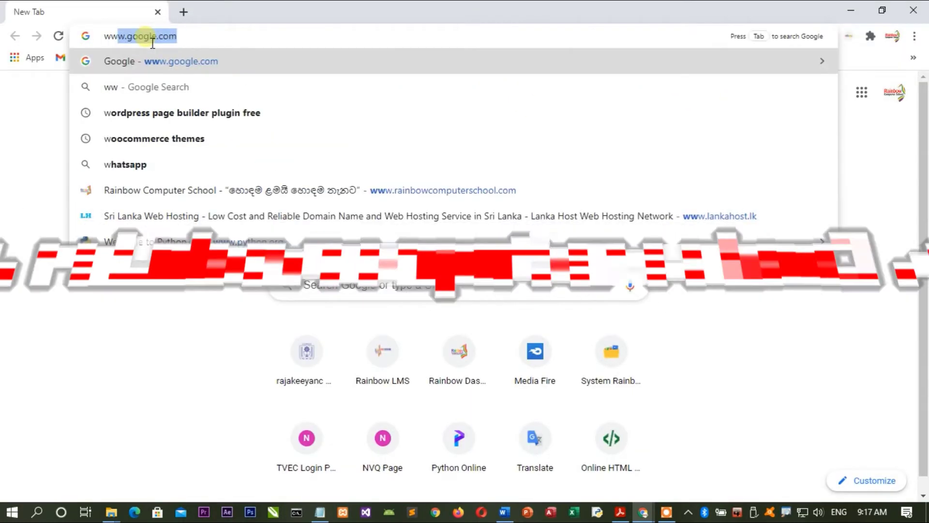
type("a")
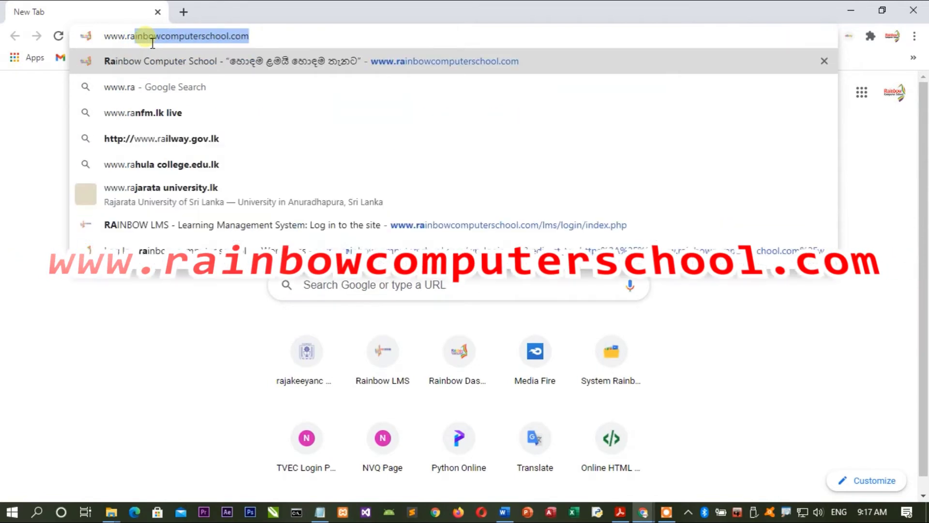
key("End")
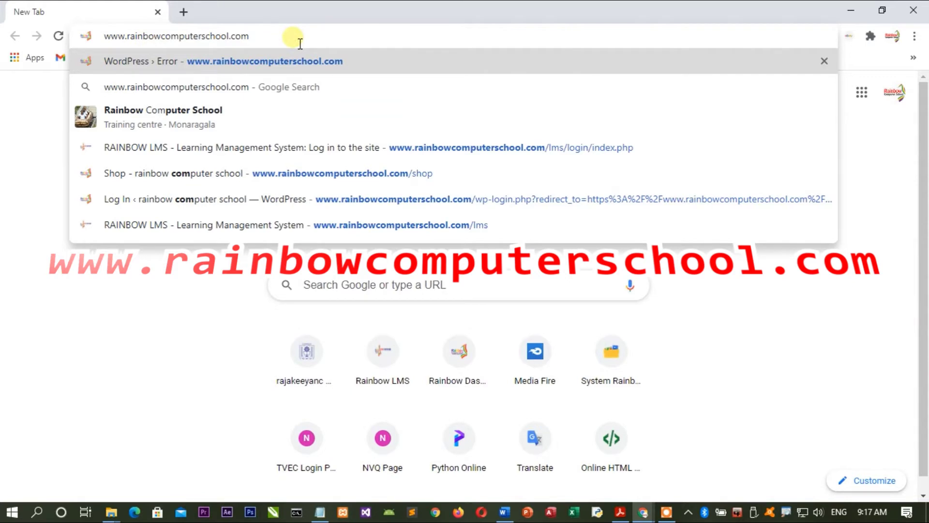
key("Return")
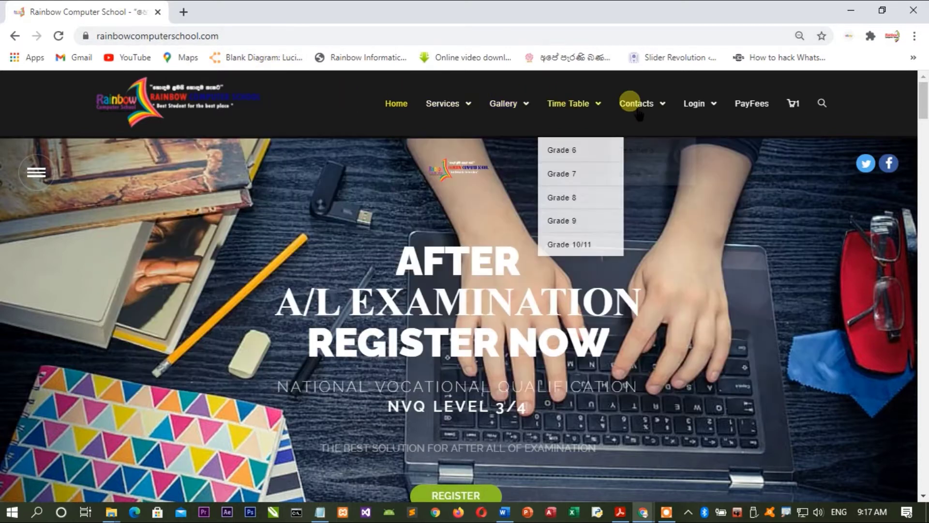
Step: Scroll to the home page footer, then return to the top where the Login dropdown offers LMS
mouse_move(659, 113)
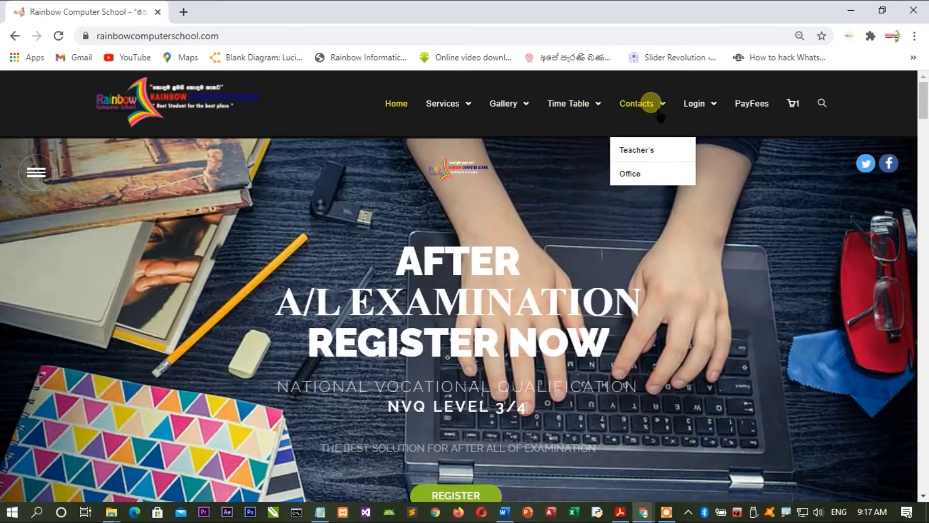
mouse_move(709, 114)
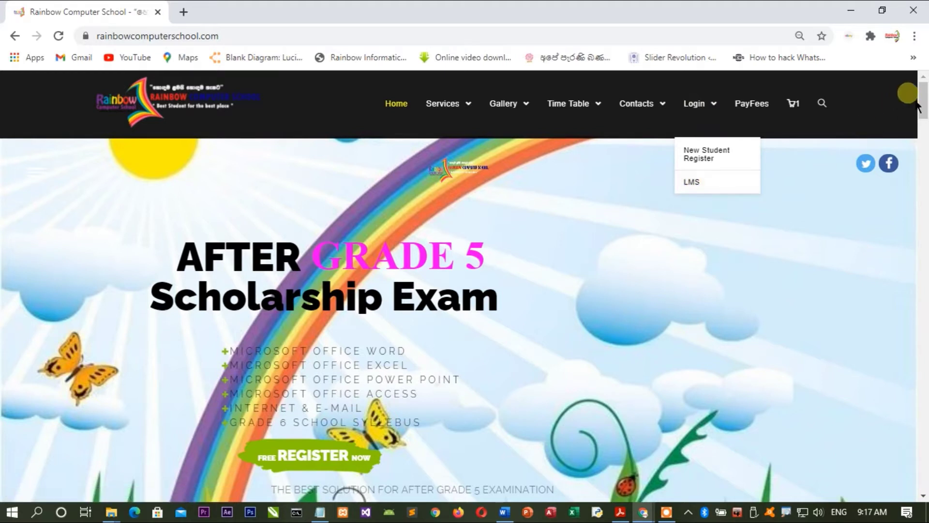
left_click_drag(920, 98, 923, 494)
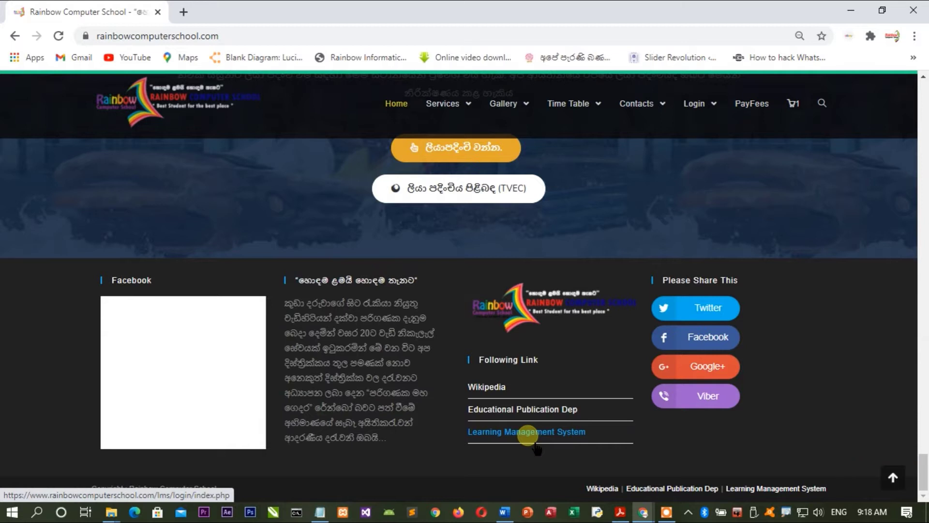
left_click(890, 478)
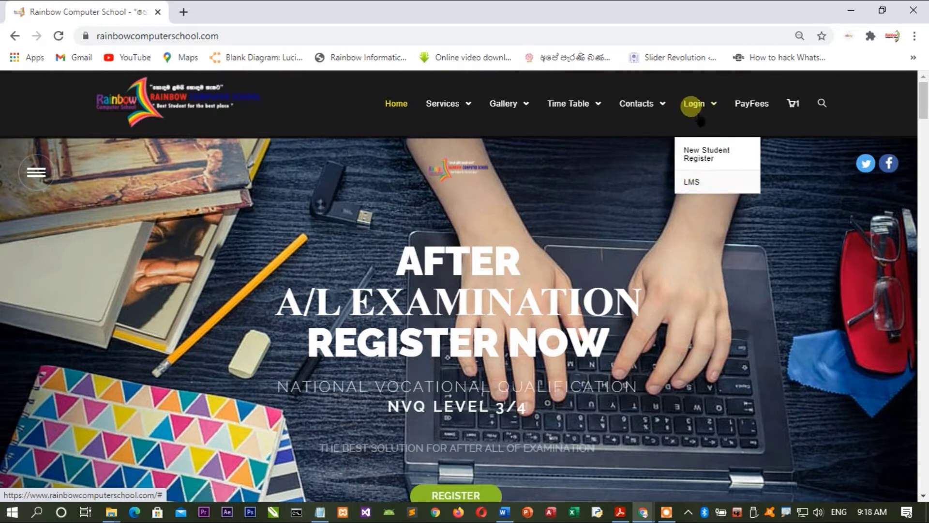
Step: Open the LMS login page, clear the prefilled username, and enter the new username and password
left_click(696, 187)
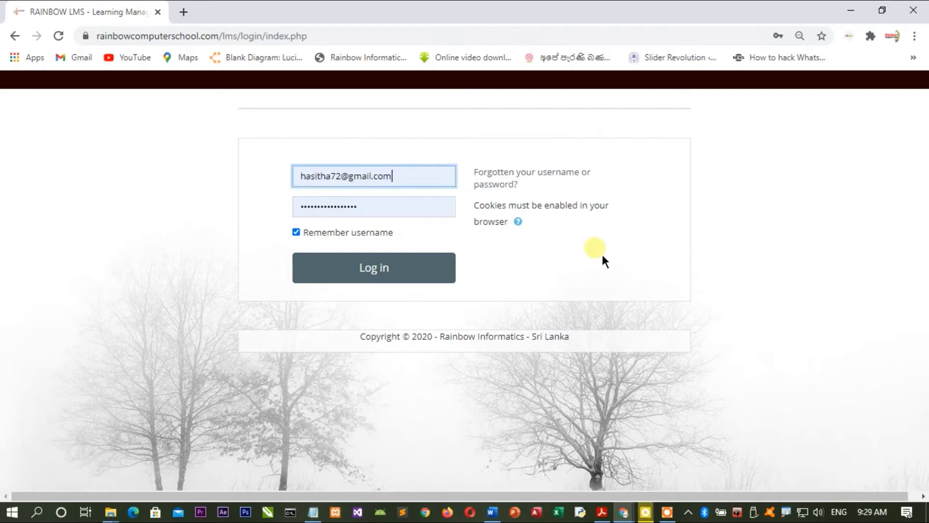
left_click(388, 175)
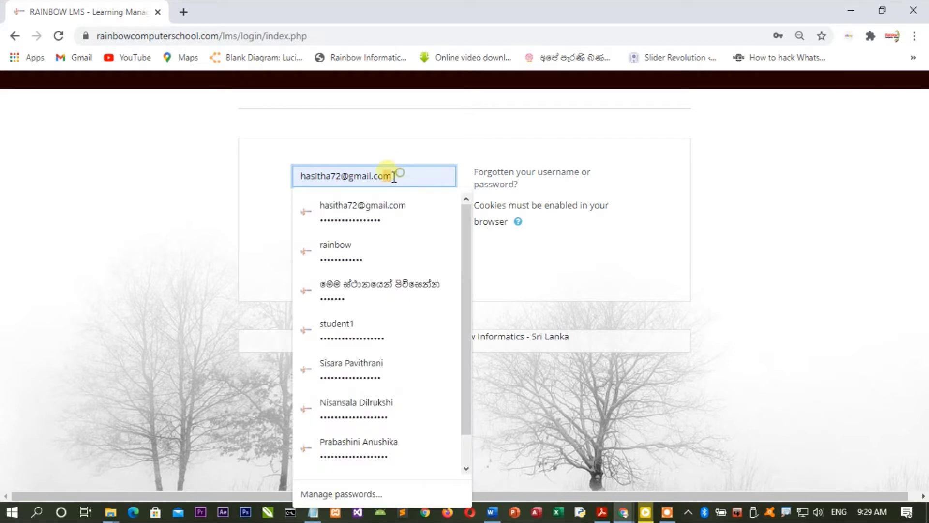
left_click_drag(387, 176, 287, 177)
key("BackSpace")
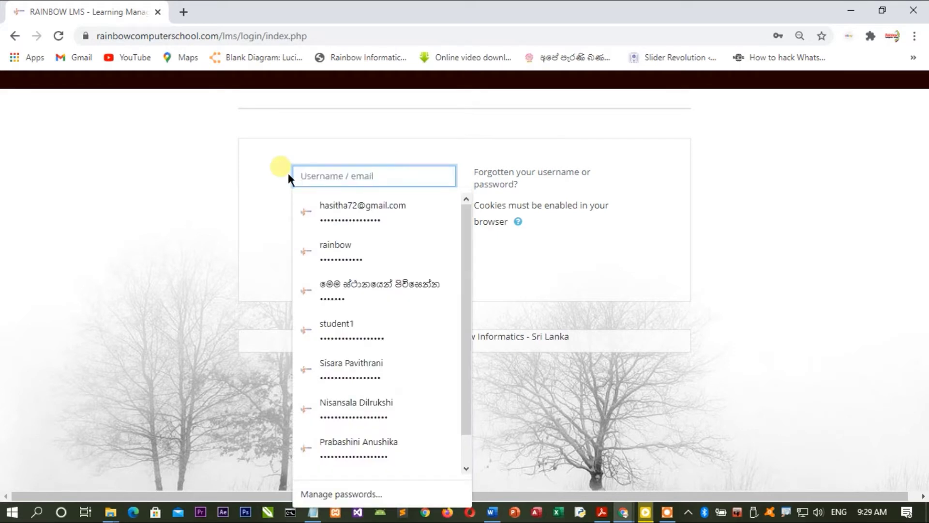
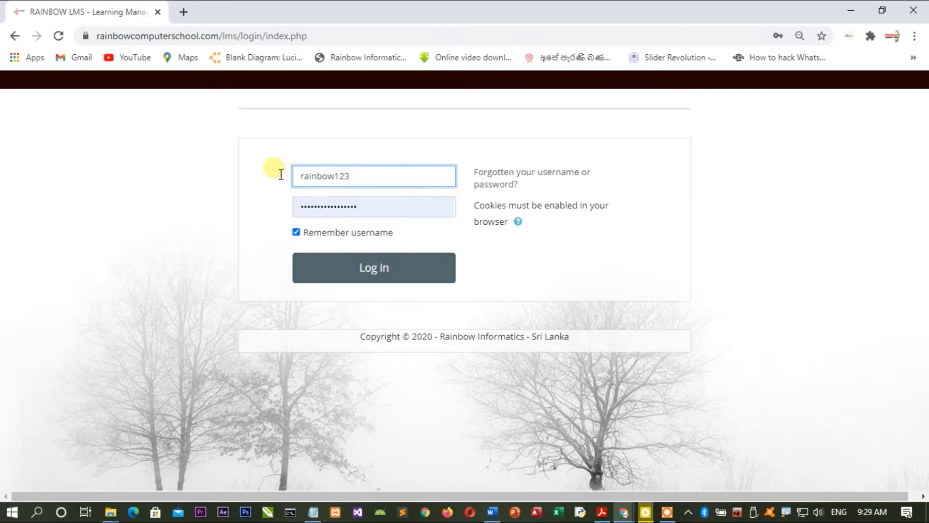
left_click(392, 213)
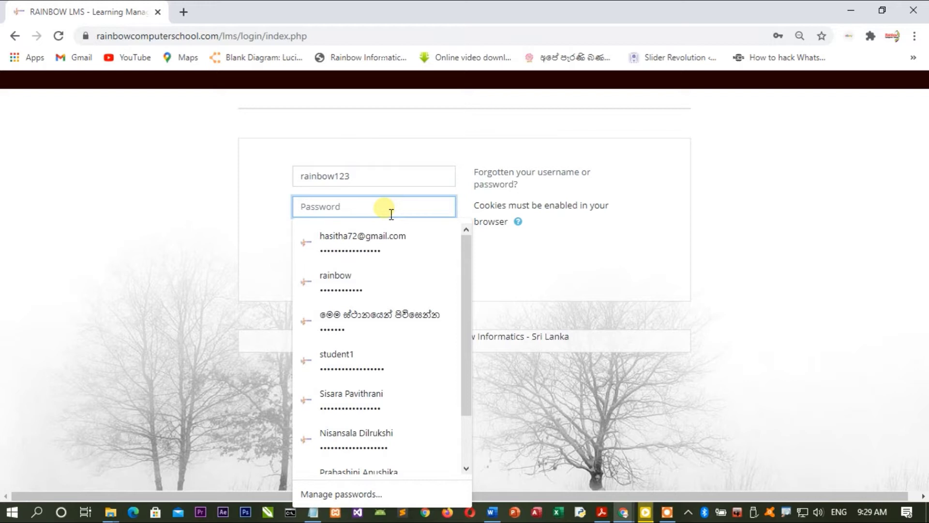
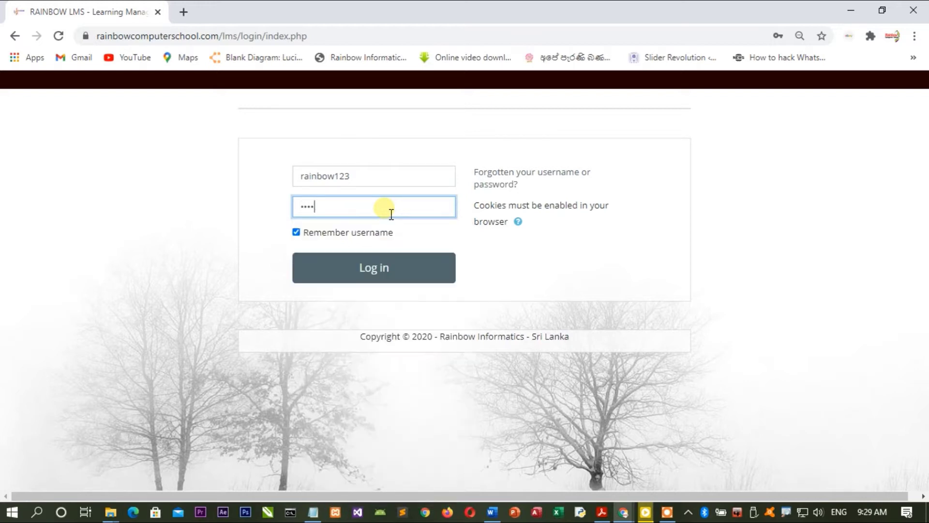
Step: Log in and open the Online Exam - Grade 6 course from the Dashboard
left_click(373, 285)
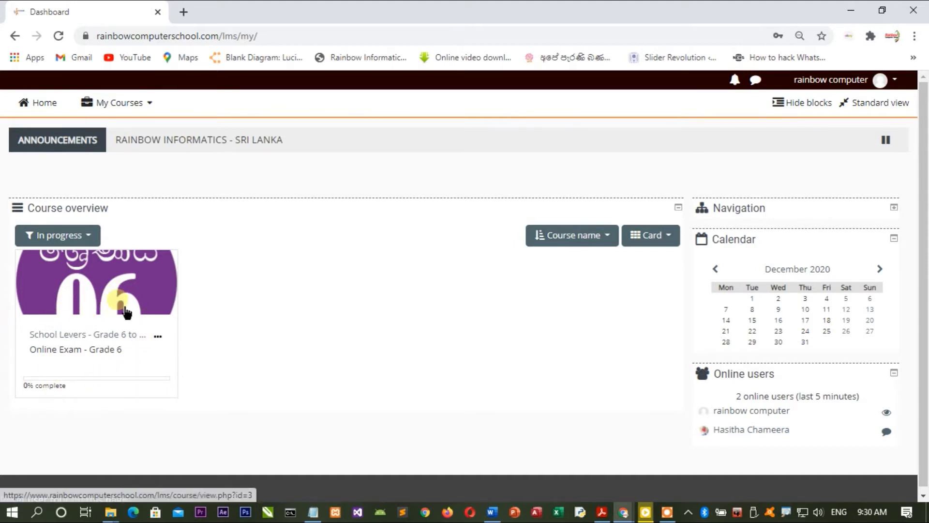
left_click(113, 316)
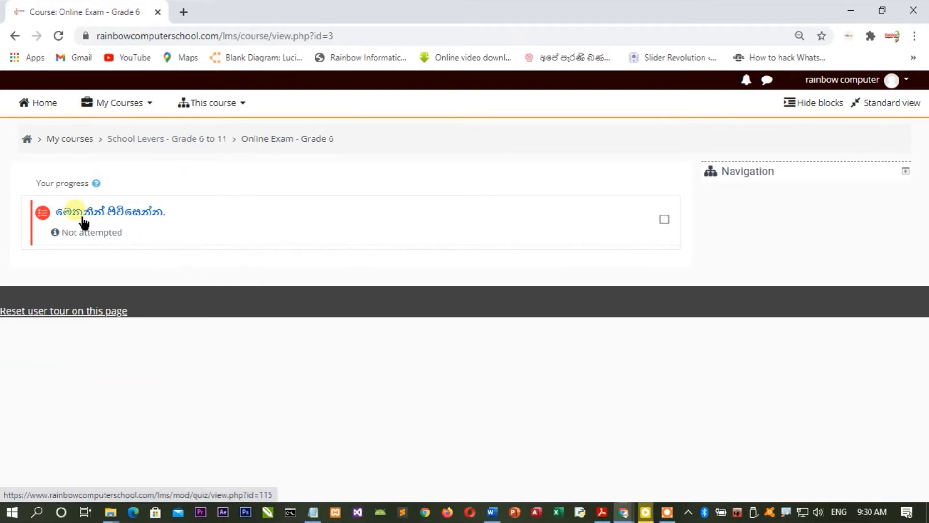
Step: Open the quiz listed on the Online Exam - Grade 6 course page
left_click(130, 223)
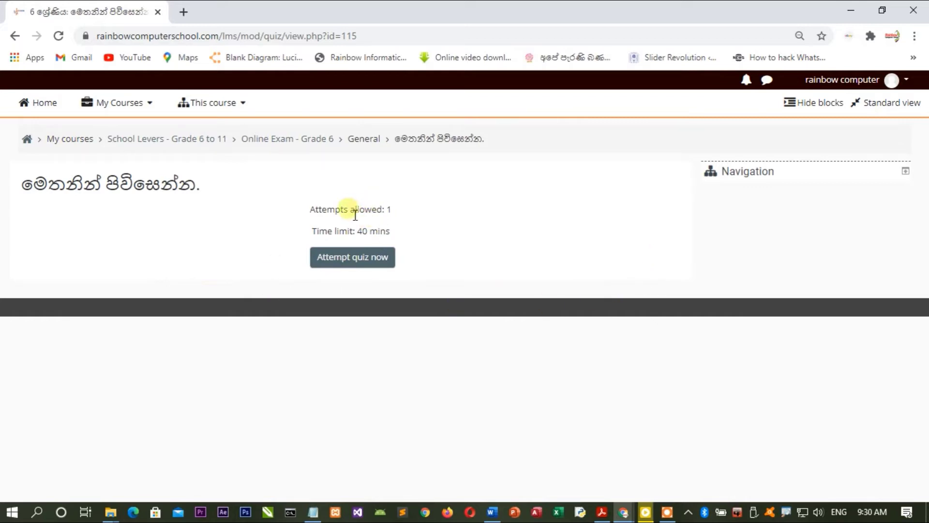
Step: Begin the 40-minute timed quiz, accepting the Timed quiz warning with Start attempt
double_click(390, 209)
left_click(439, 259)
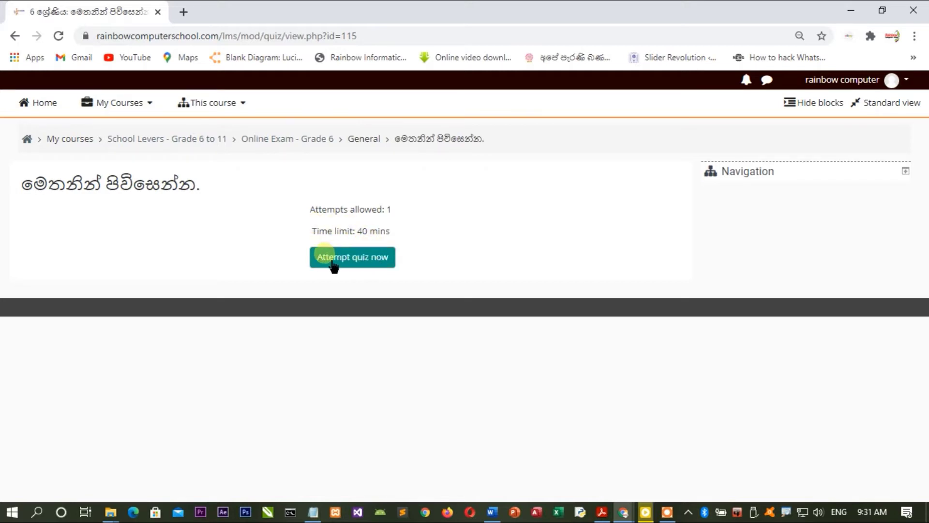
left_click(368, 264)
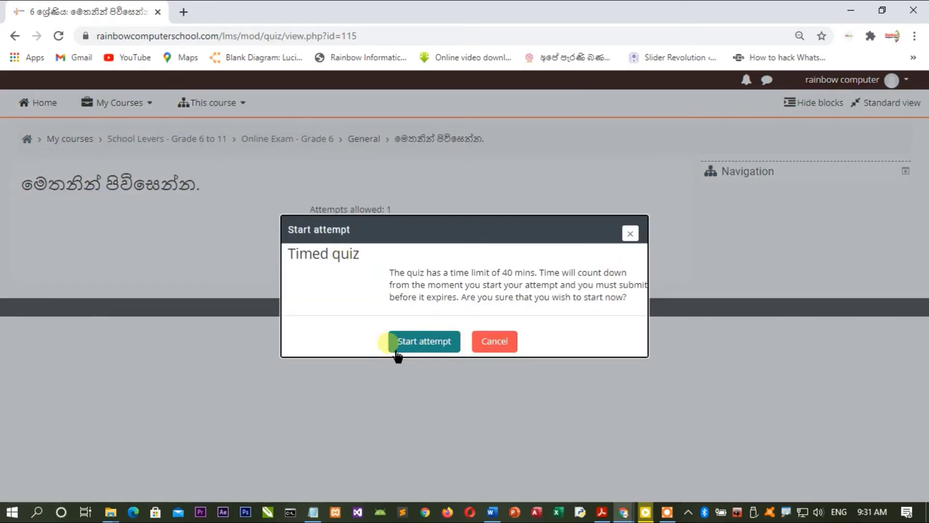
left_click(430, 349)
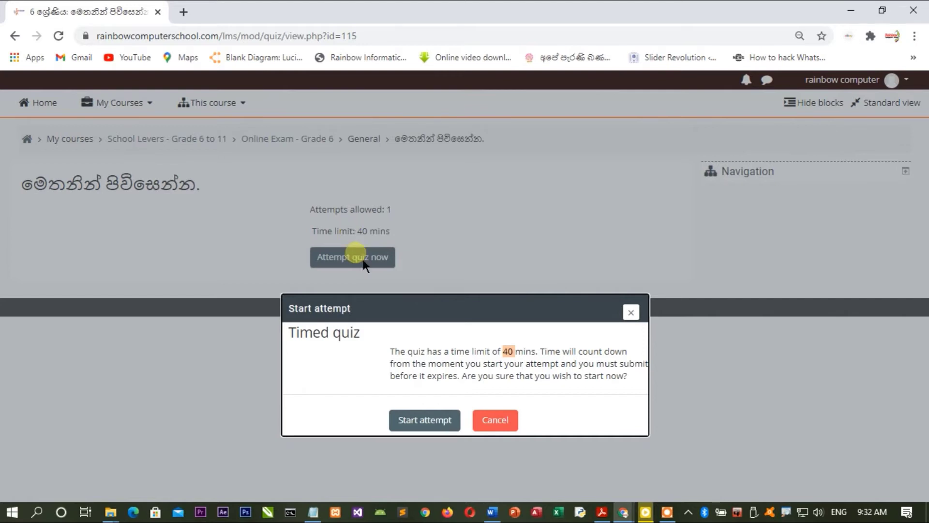
left_click(425, 428)
mouse_move(862, 514)
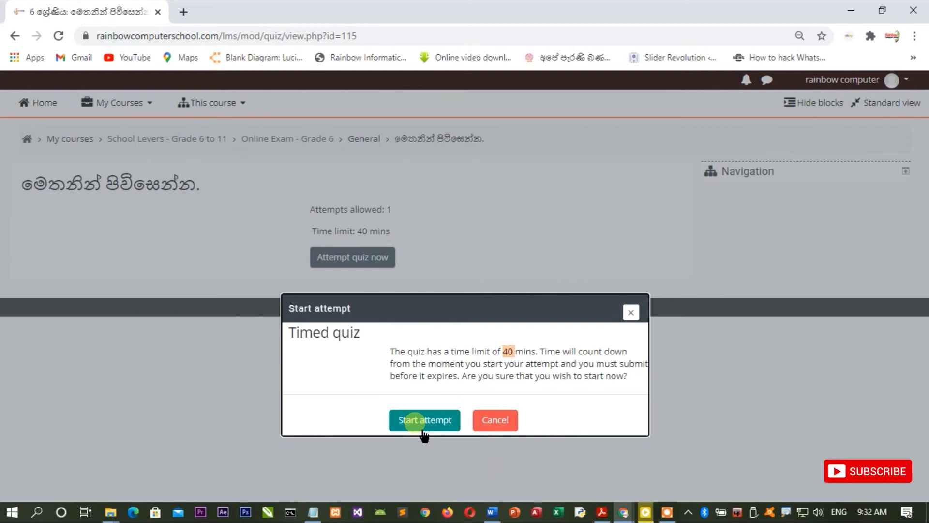
left_click(424, 420)
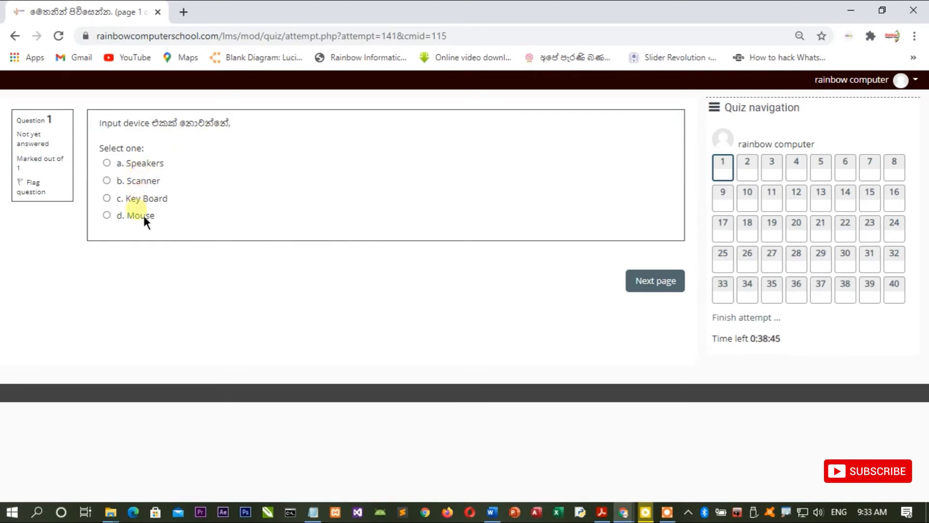
Step: Answer Question 1 with 'a. Speakers' and move on to Question 2
left_click(140, 163)
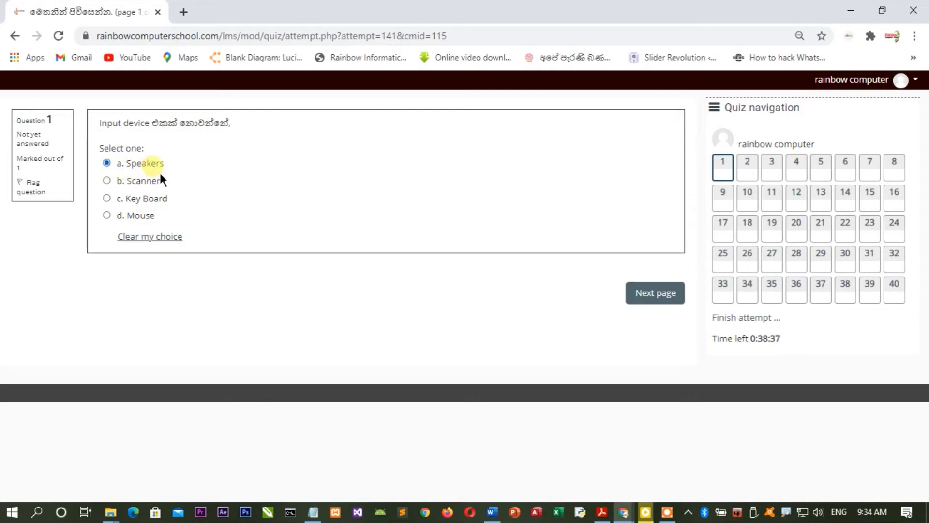
left_click(658, 299)
left_click(658, 301)
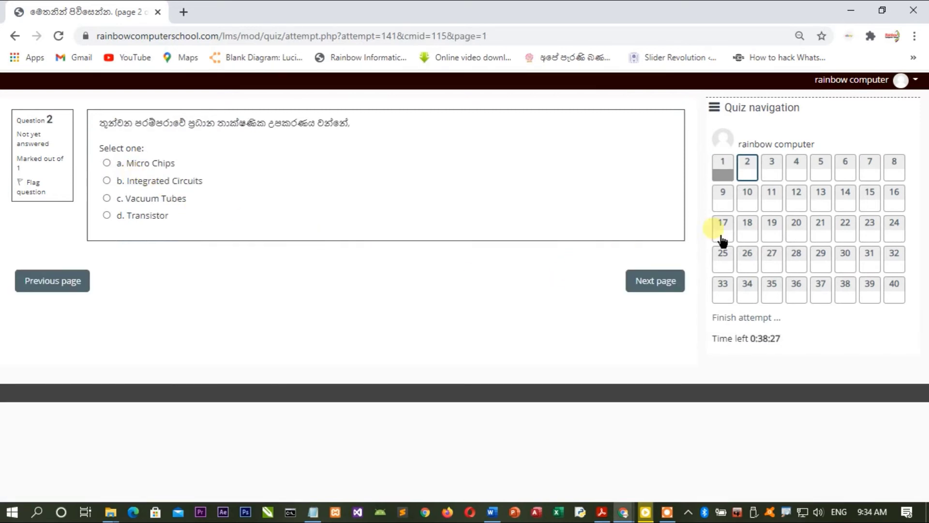
Step: Settle on 'c. Vacuum Tubes' for Question 2 and advance to Question 3
left_click(724, 167)
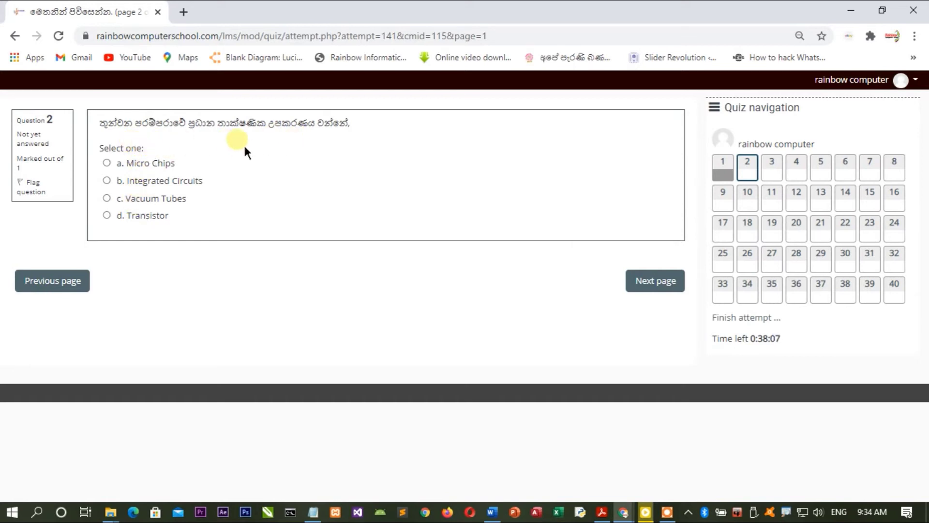
left_click(151, 168)
left_click(156, 185)
left_click(156, 196)
left_click(156, 187)
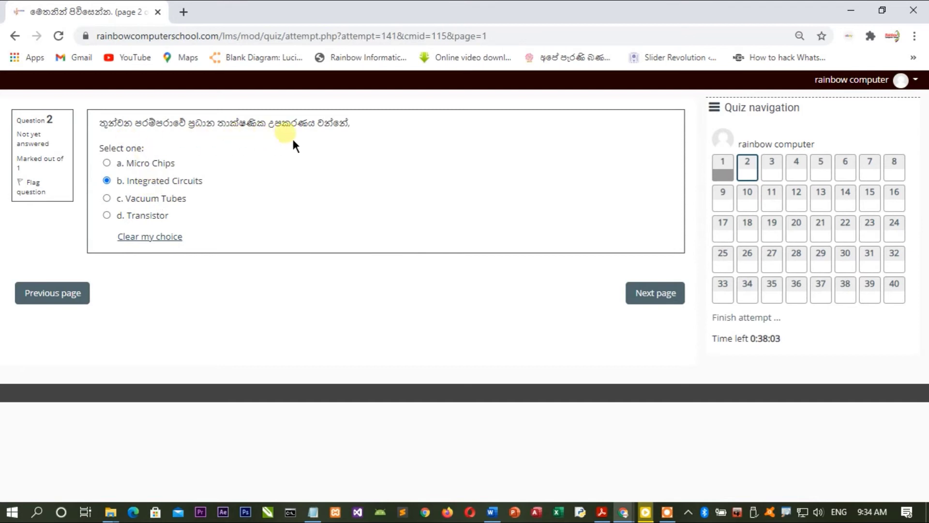
left_click(156, 203)
left_click(146, 220)
left_click(148, 200)
left_click(150, 183)
left_click(145, 163)
left_click(155, 198)
left_click(631, 293)
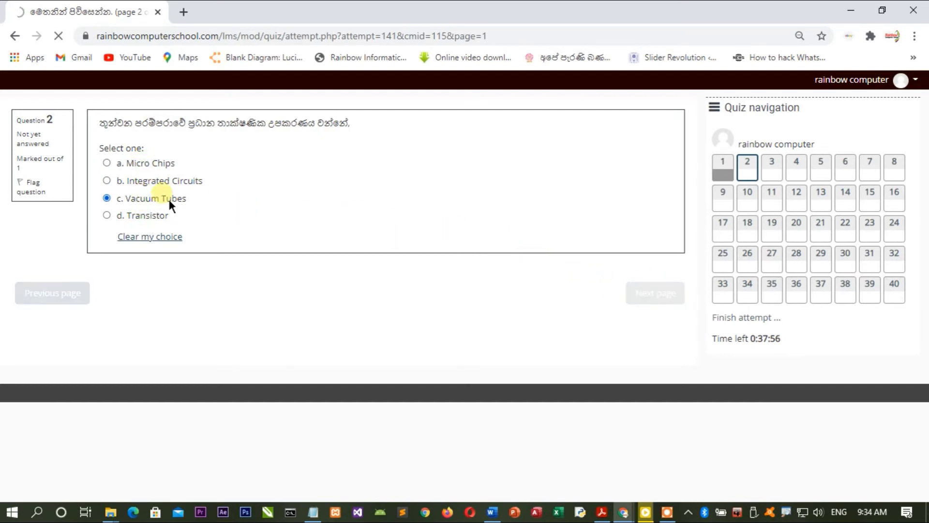
left_click(755, 176)
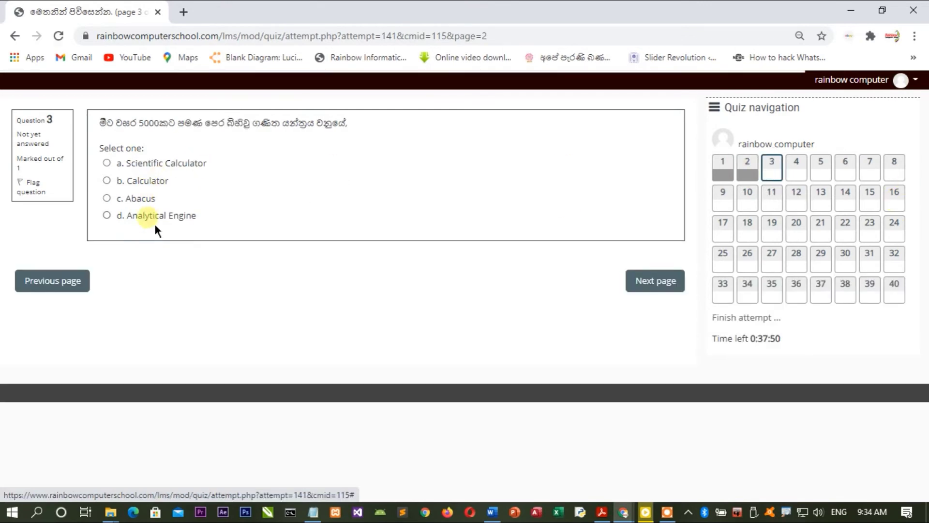
Step: Go back to Question 3 and answer it with Analytical Engine
left_click(661, 292)
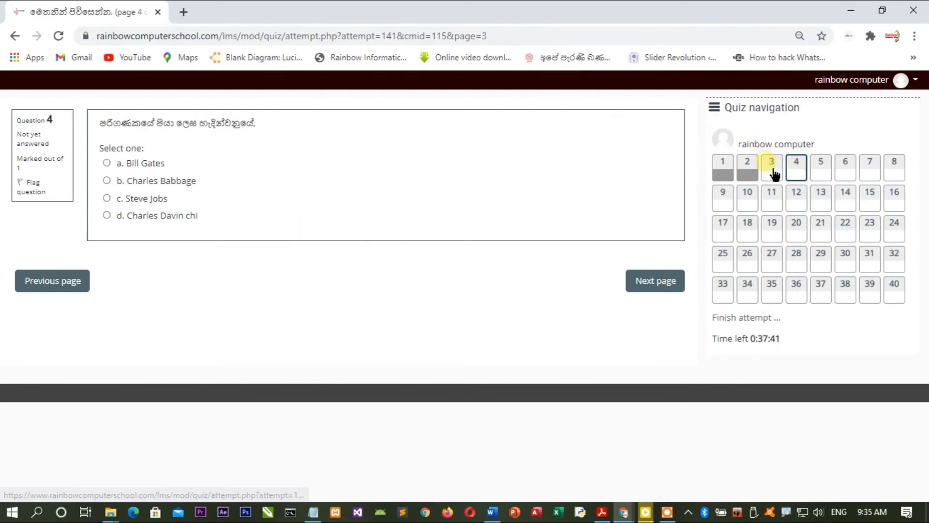
left_click(68, 294)
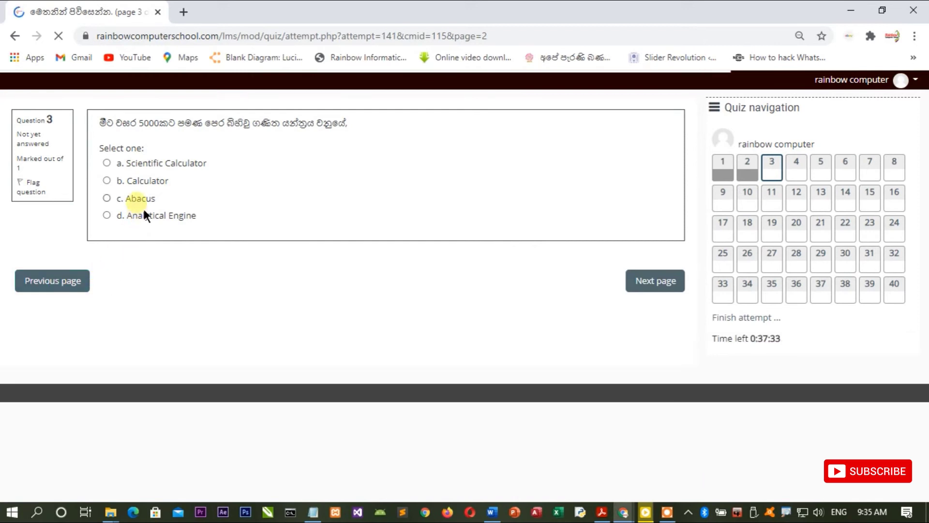
left_click(144, 204)
left_click(146, 182)
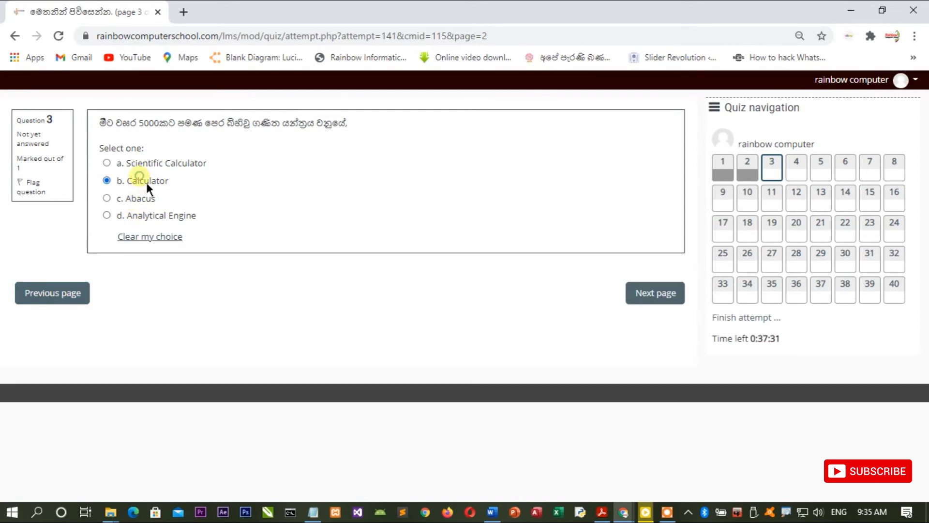
left_click(145, 163)
left_click(146, 216)
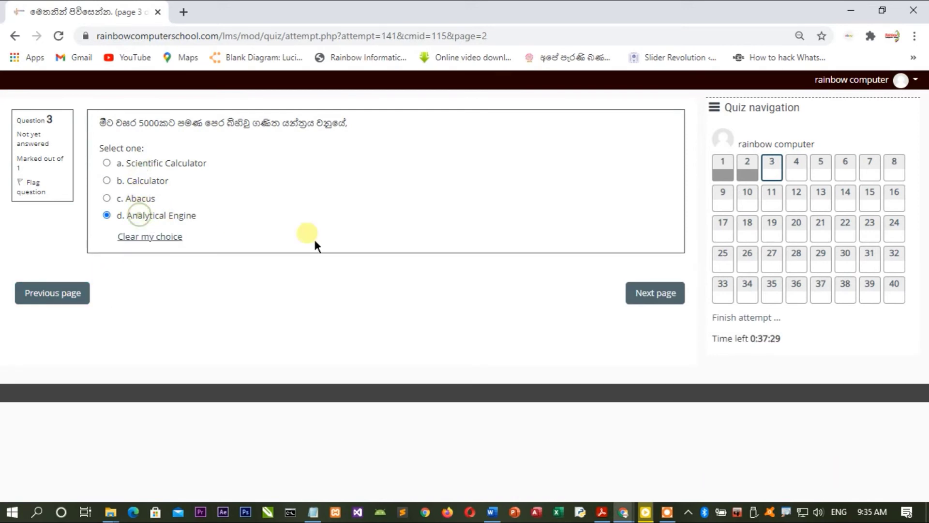
left_click(646, 305)
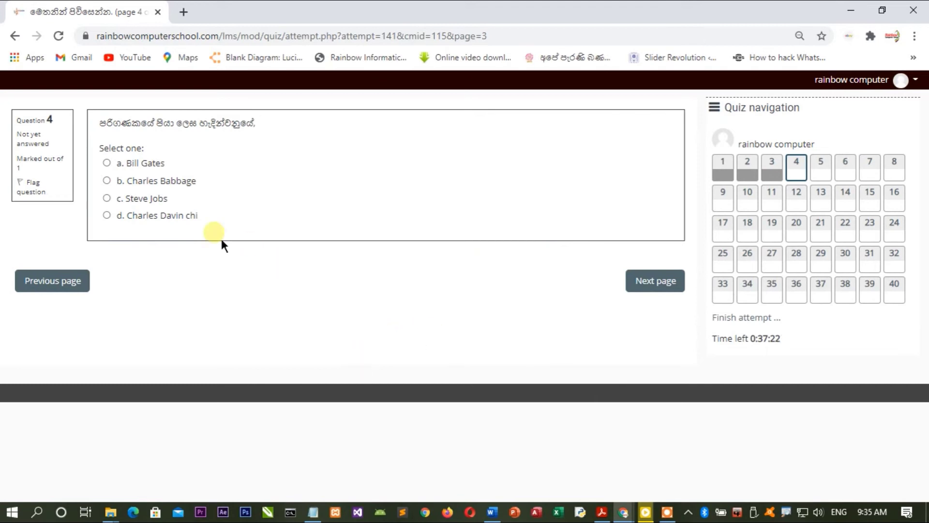
Step: Answer Question 4 with Charles Davin chi, then the following questions page by page
left_click(166, 216)
left_click(629, 292)
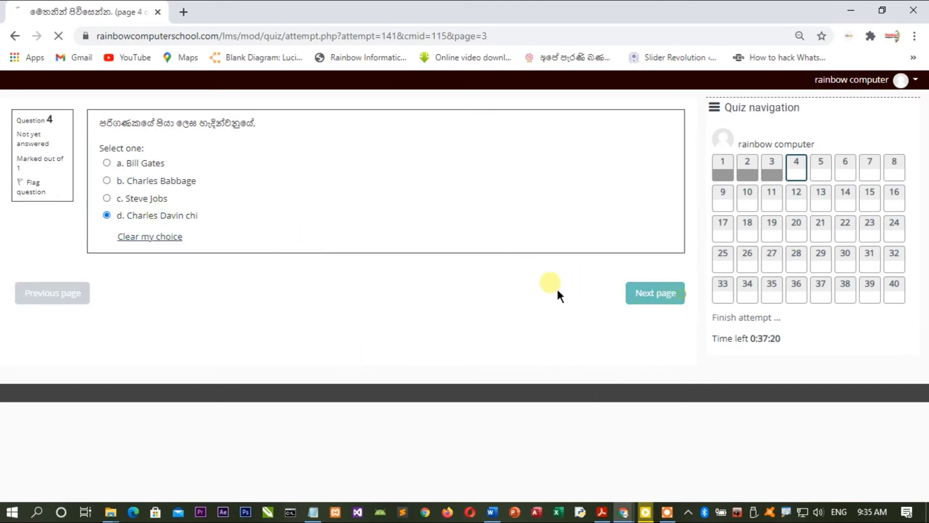
left_click(145, 200)
left_click(654, 293)
left_click(634, 292)
left_click(106, 211)
left_click(107, 199)
left_click(630, 292)
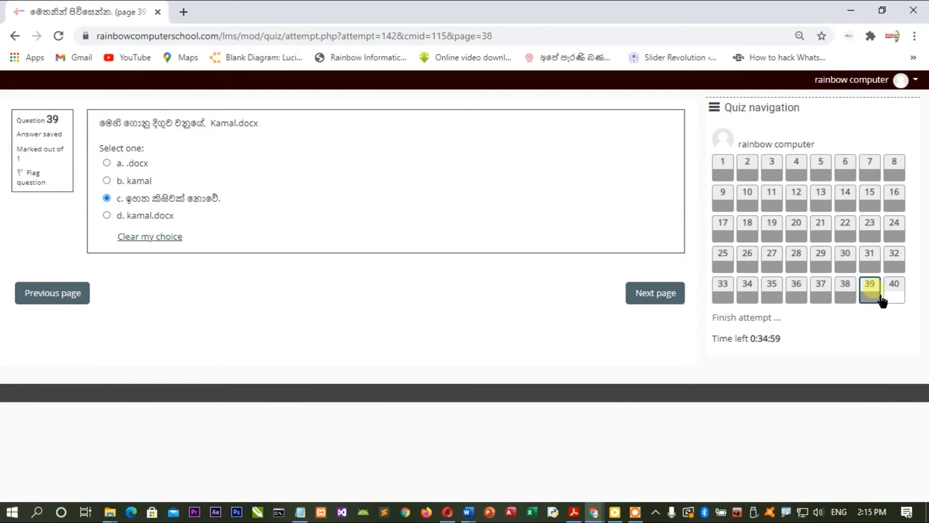
Step: Advance to Question 40, choose option a, and finish the attempt to view its summary
left_click(652, 302)
left_click(652, 299)
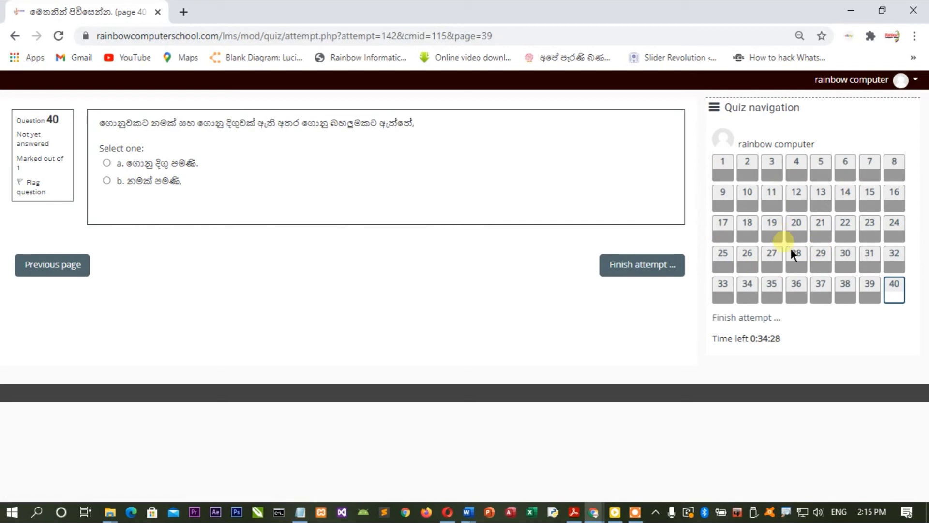
left_click(154, 166)
left_click(153, 182)
left_click(152, 167)
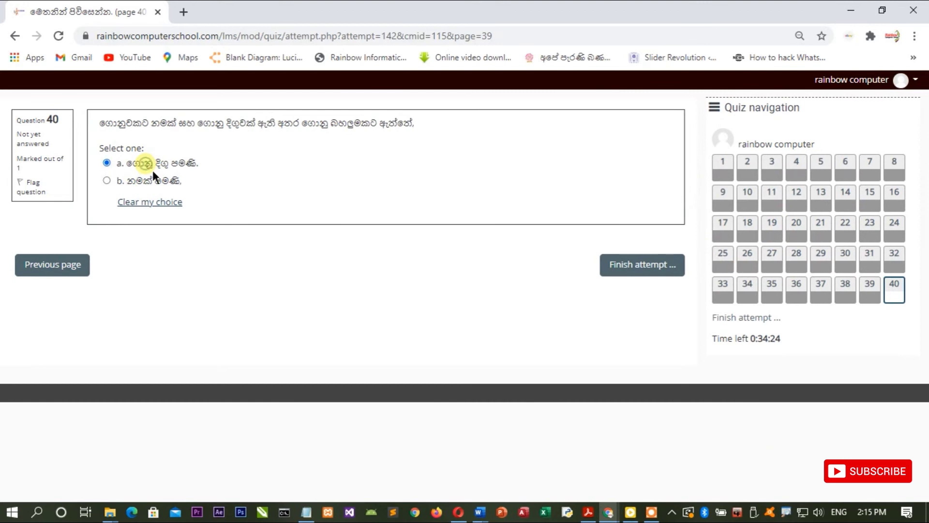
left_click(654, 279)
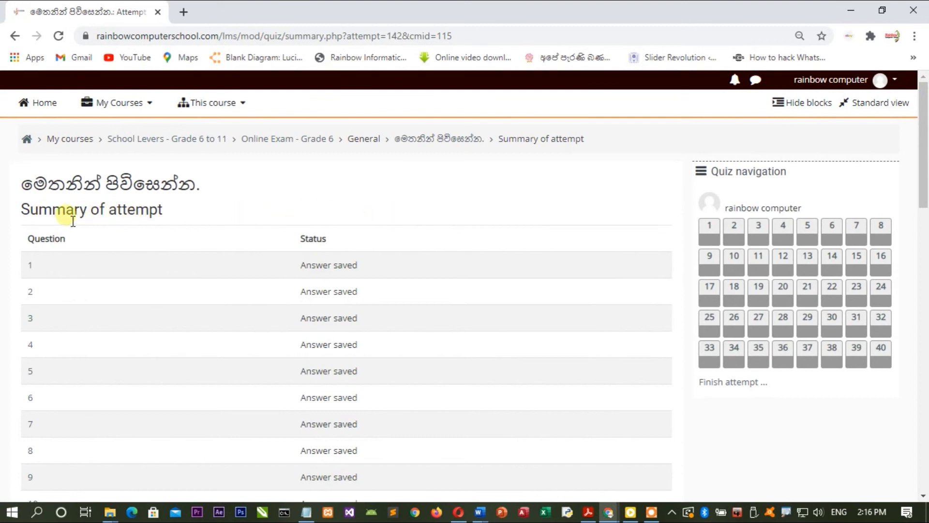
scroll(348, 247, "down", 8)
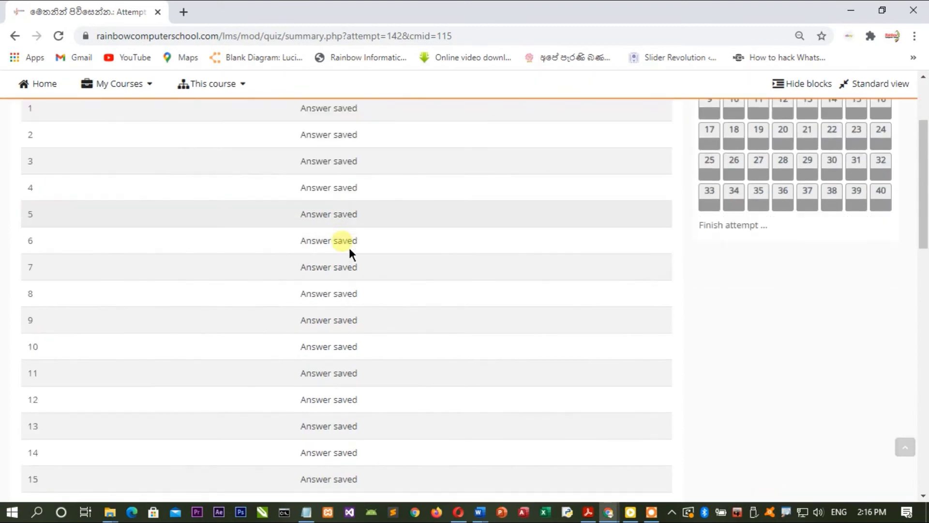
scroll(351, 205, "down", 10)
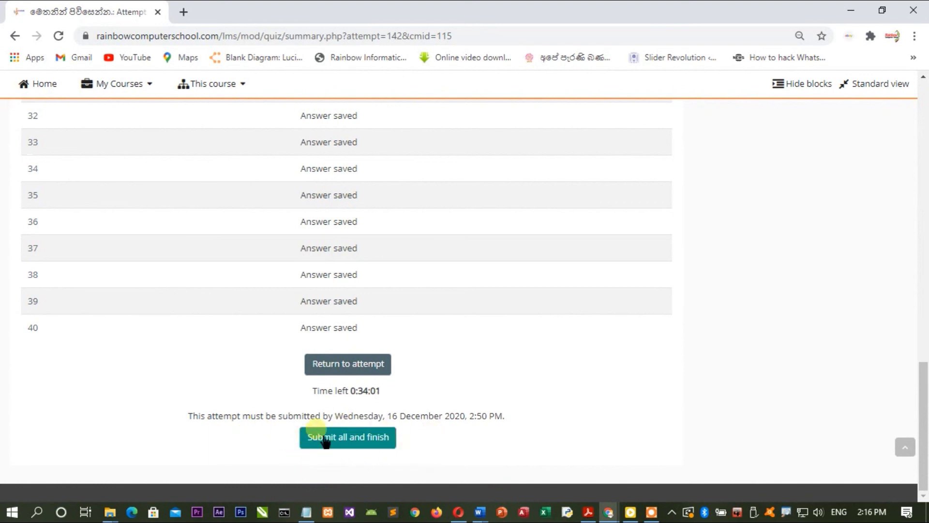
Step: Choose Submit all and finish, then confirm the final submission in the Confirmation dialog
left_click(365, 448)
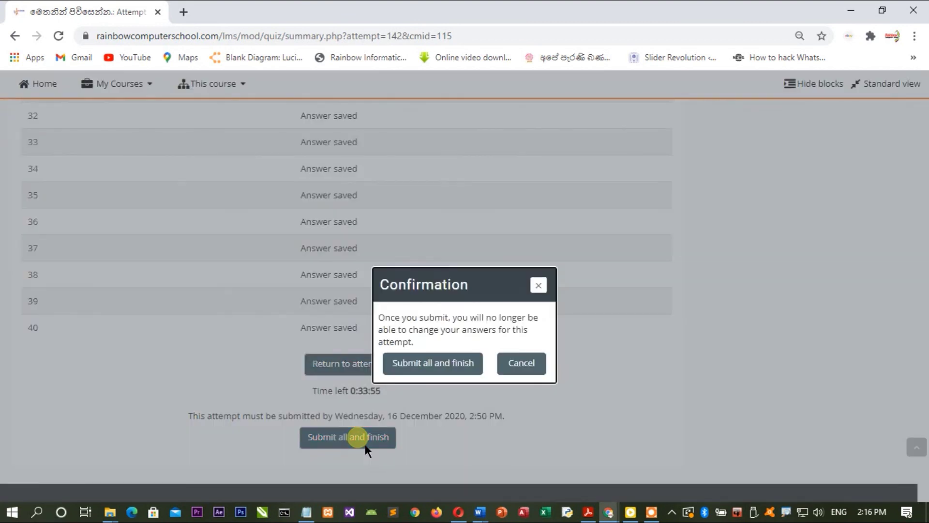
left_click(476, 372)
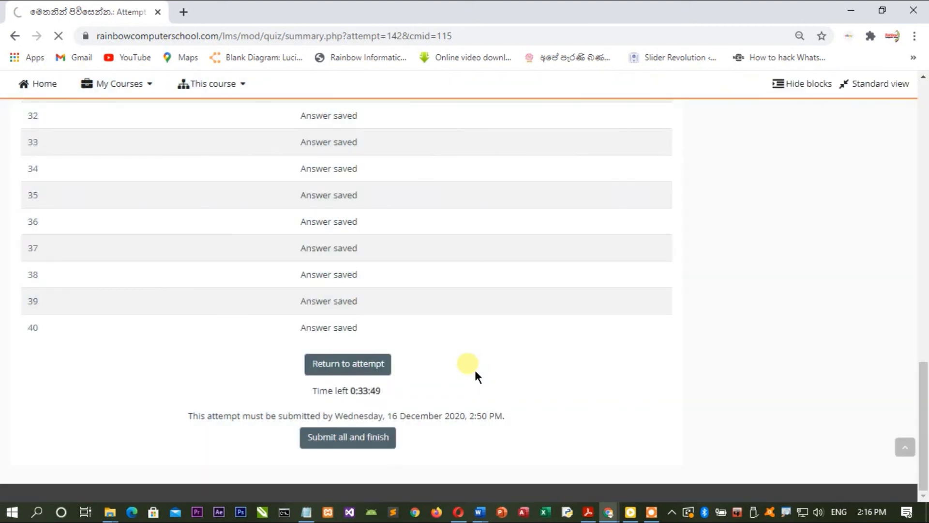